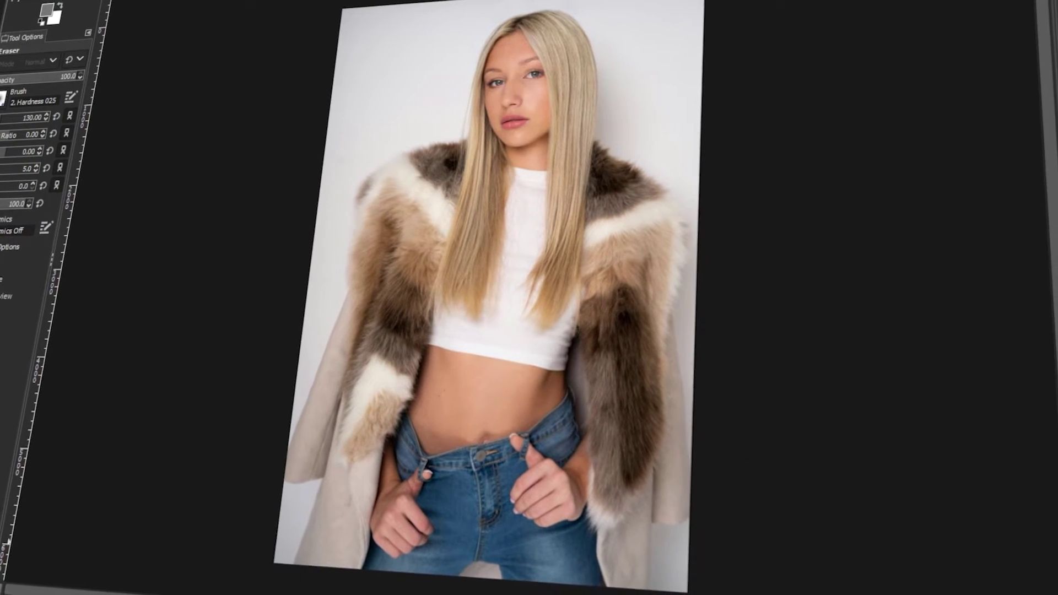
Toggle the pasted face layer's visibility to compare the portrait with and without the swapped face
{"action": "left_click", "coordinate": [1036, 303]}
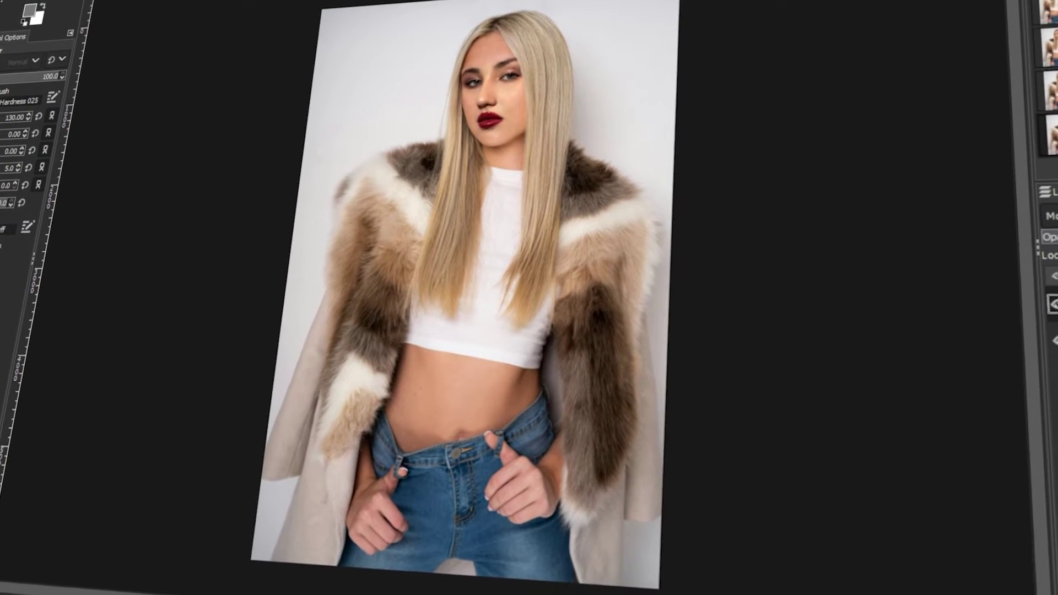
{"action": "left_click", "coordinate": [1036, 303]}
{"action": "left_click", "coordinate": [1008, 303]}
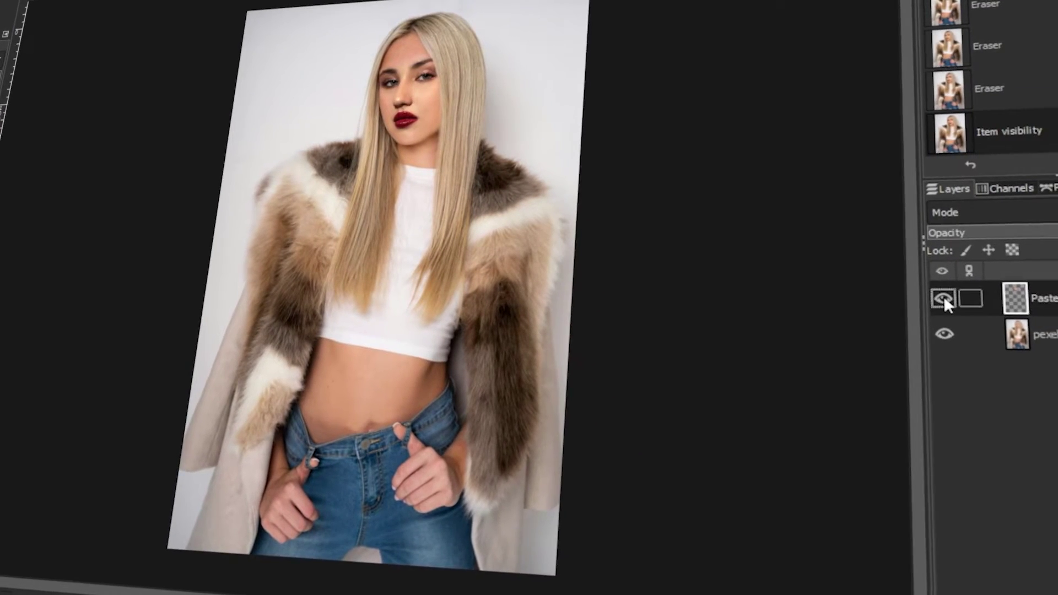
{"action": "left_click", "coordinate": [975, 300]}
{"action": "left_click", "coordinate": [974, 300]}
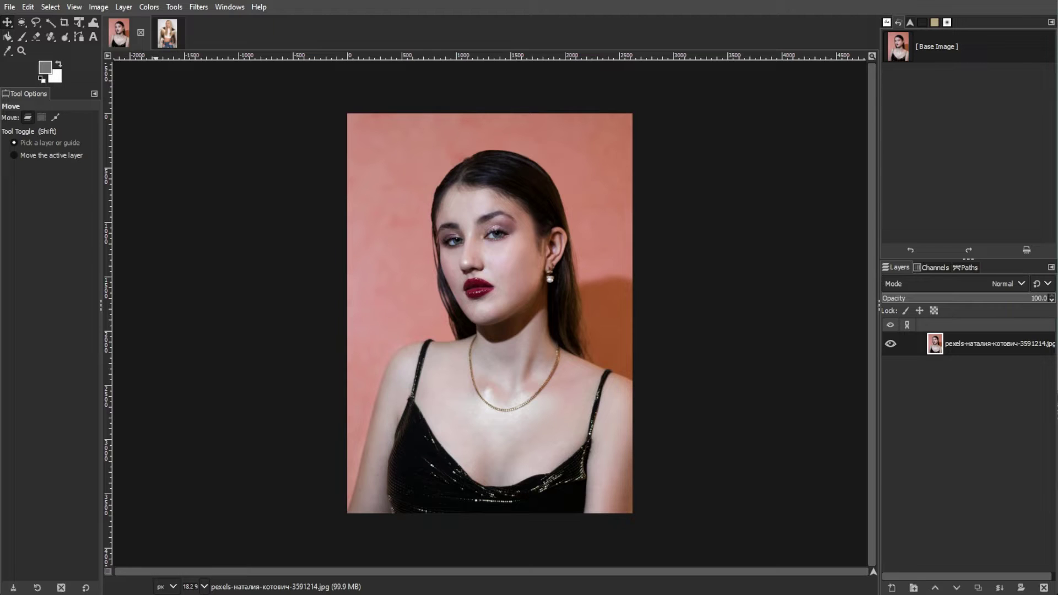
Look at the blonde woman's portrait and return to the dark-haired woman's image
{"action": "left_click", "coordinate": [163, 36]}
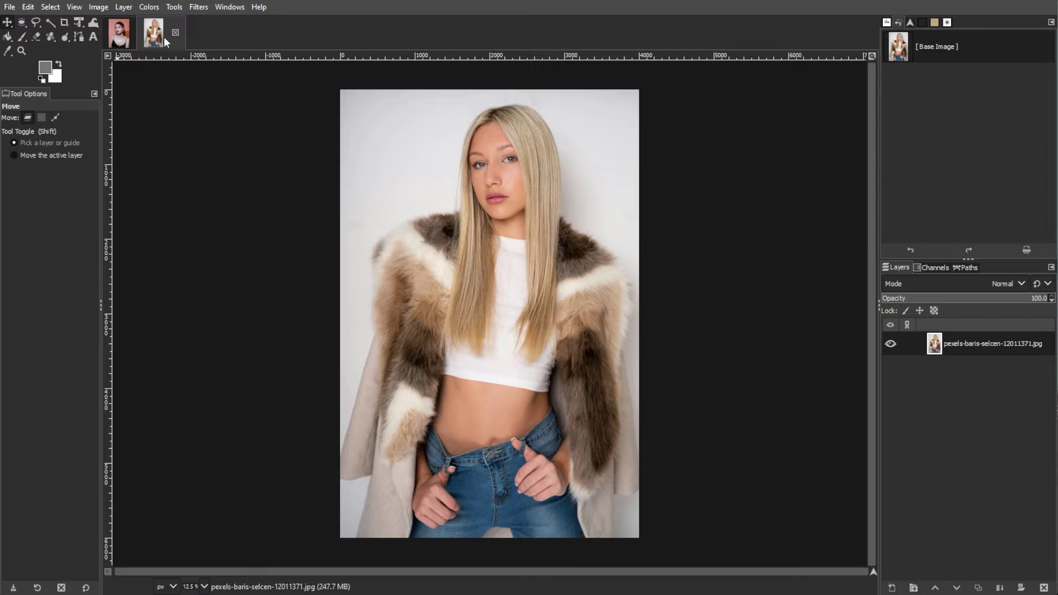
{"action": "left_click", "coordinate": [8, 7]}
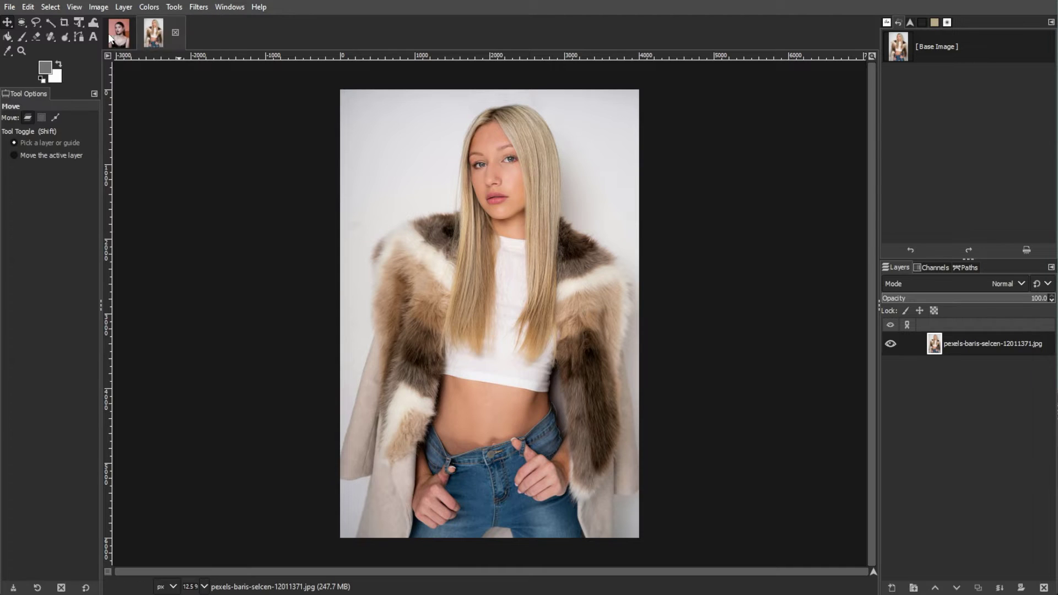
{"action": "left_click", "coordinate": [108, 33]}
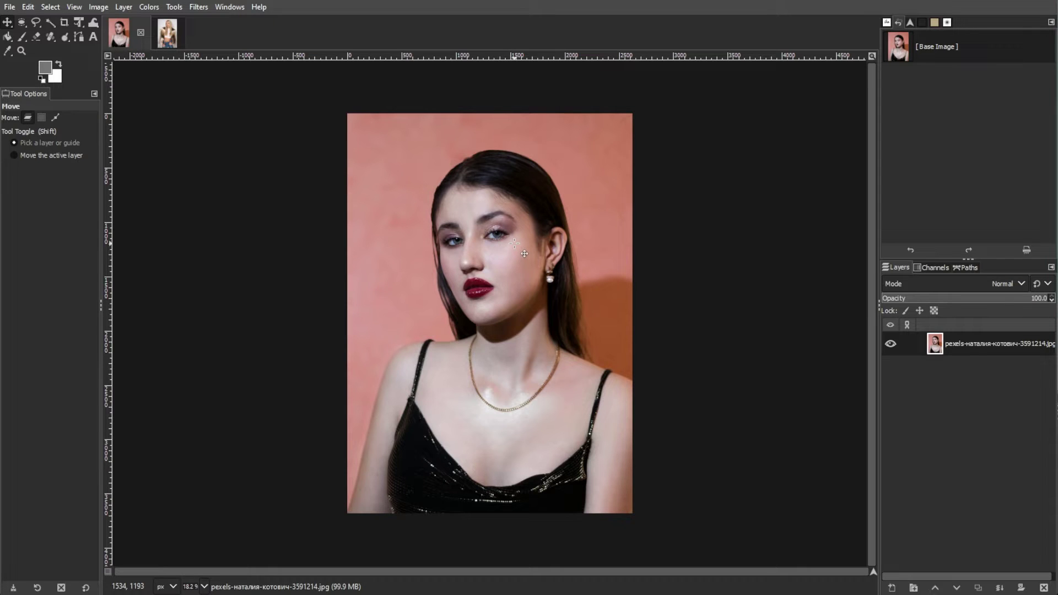
Start a path at the dark-haired woman's left temple and place anchors down the cheek to the jaw
{"action": "left_click", "coordinate": [79, 41]}
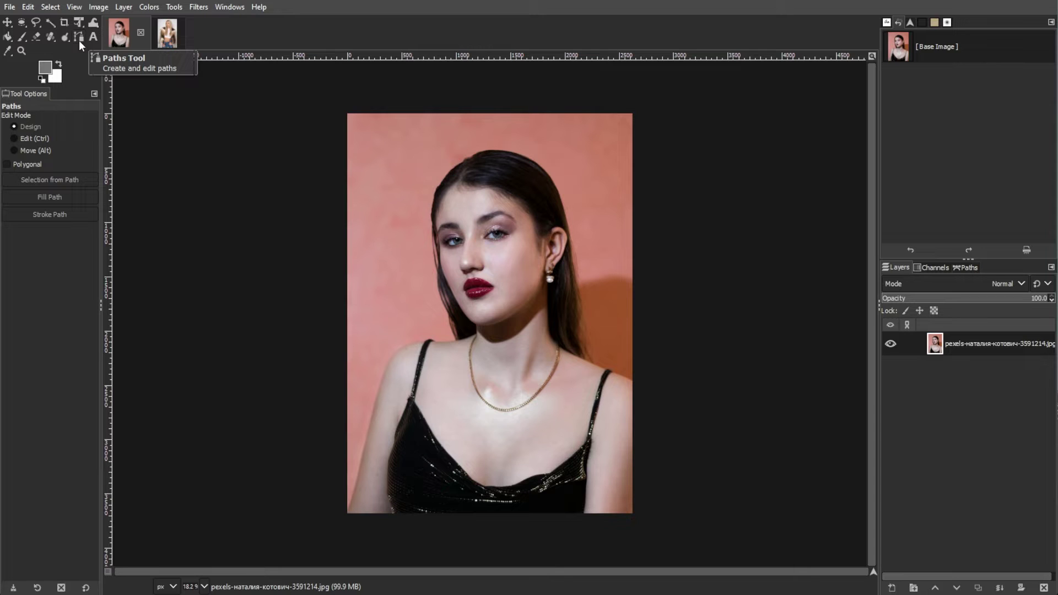
{"action": "scroll", "coordinate": [485, 255], "scroll_direction": "up", "scroll_amount": 3}
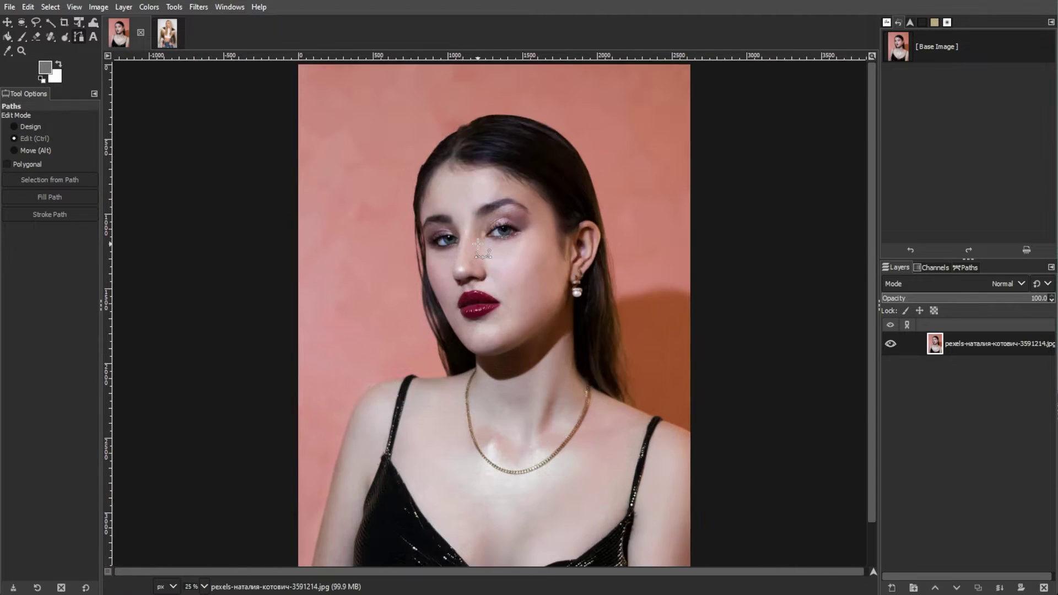
{"action": "scroll", "coordinate": [481, 245], "scroll_direction": "down", "scroll_amount": 1}
{"action": "scroll", "coordinate": [481, 245], "scroll_direction": "up", "scroll_amount": 1}
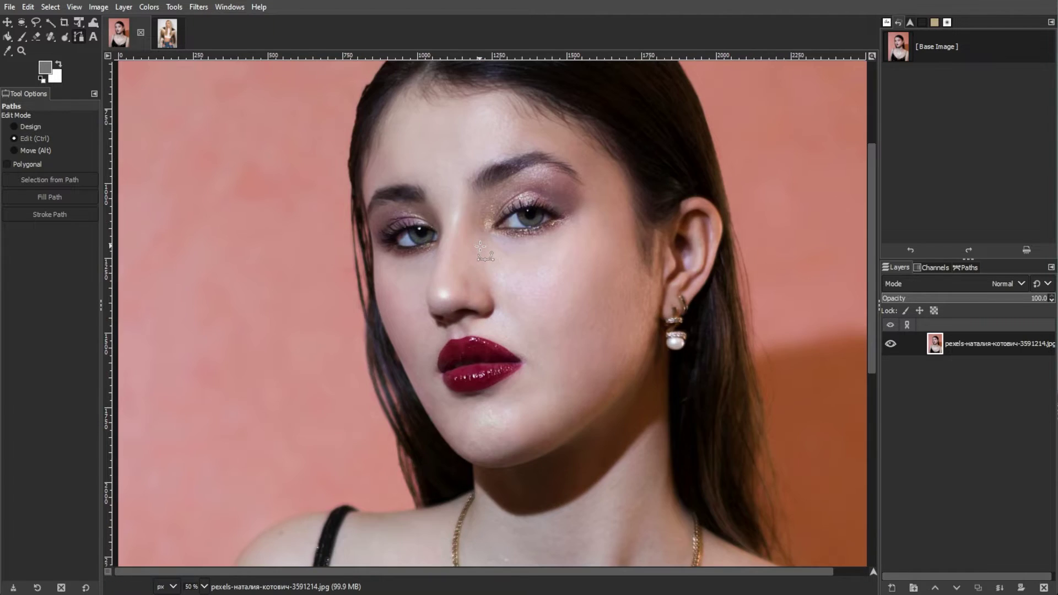
{"action": "scroll", "coordinate": [482, 246], "scroll_direction": "up", "scroll_amount": 3}
{"action": "left_click_drag", "start_coordinate": [872, 261], "coordinate": [872, 300]}
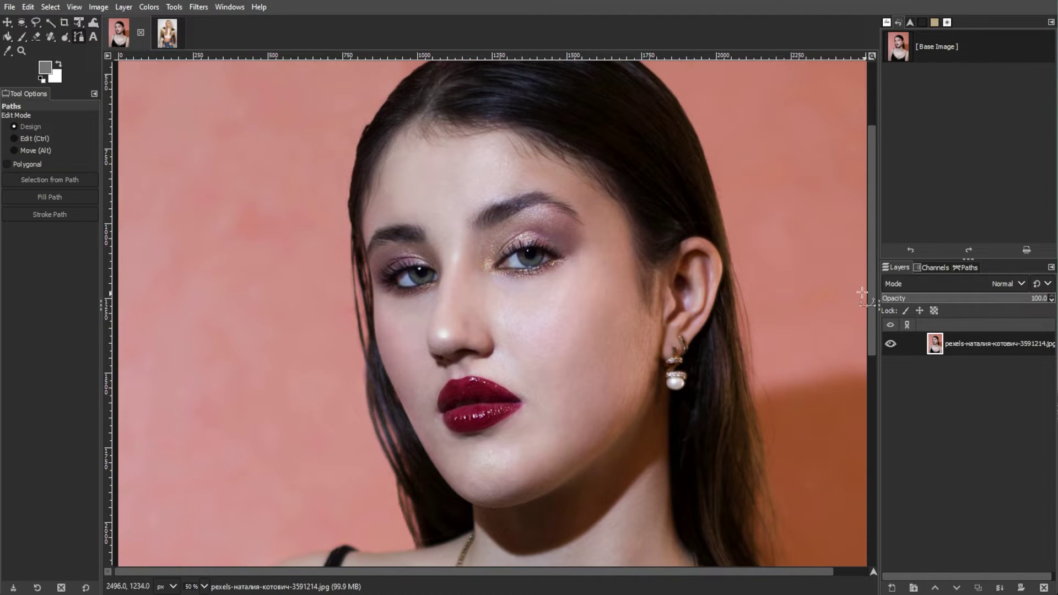
{"action": "left_click", "coordinate": [361, 213]}
{"action": "left_click", "coordinate": [370, 268]}
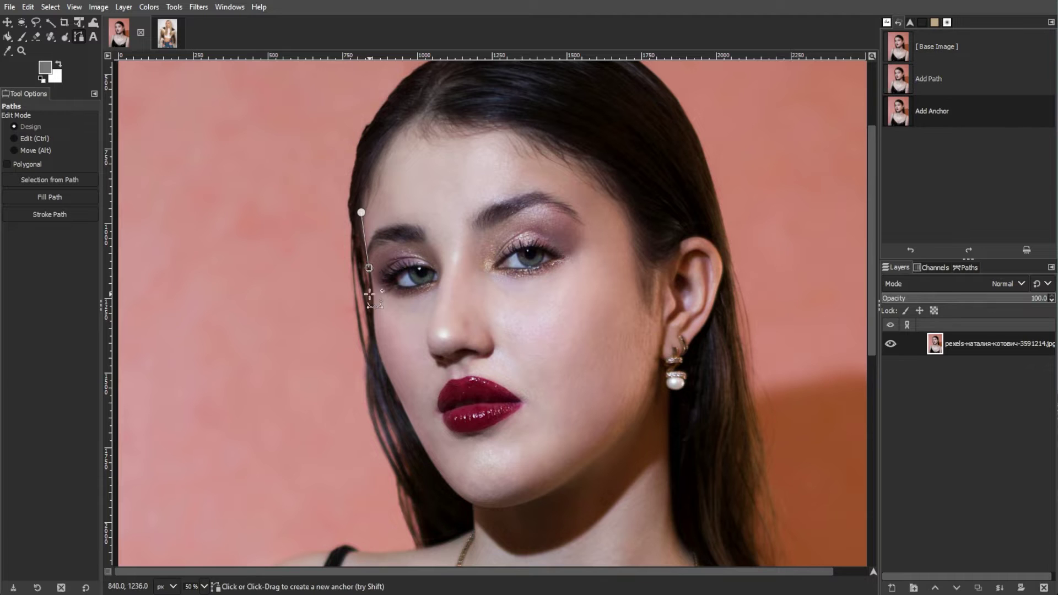
{"action": "left_click", "coordinate": [374, 299]}
{"action": "left_click", "coordinate": [380, 355]}
{"action": "left_click", "coordinate": [399, 401]}
{"action": "left_click", "coordinate": [433, 464]}
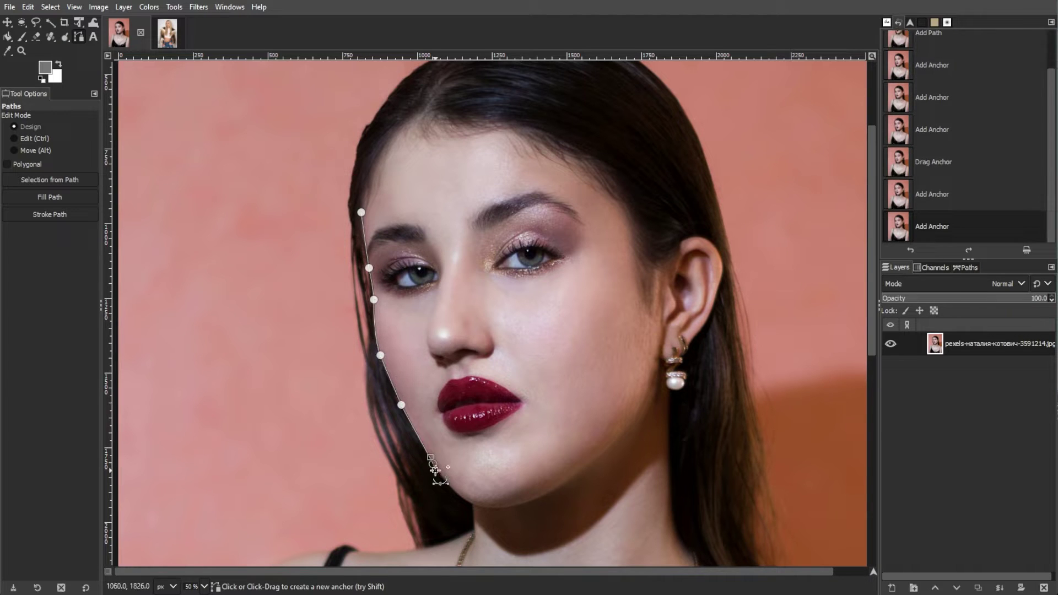
Continue the path around the chin and along the right jawline up to just below the ear
{"action": "left_click", "coordinate": [463, 497]}
{"action": "left_click", "coordinate": [501, 507]}
{"action": "left_click", "coordinate": [546, 495]}
{"action": "left_click", "coordinate": [596, 459]}
{"action": "left_click", "coordinate": [623, 431]}
{"action": "left_click", "coordinate": [660, 368]}
{"action": "left_click_drag", "start_coordinate": [658, 399], "coordinate": [656, 408]}
{"action": "key", "text": "ctrl+z"}
{"action": "left_click_drag", "start_coordinate": [623, 432], "coordinate": [621, 437]}
{"action": "left_click", "coordinate": [665, 358]}
{"action": "key", "text": "ctrl+z"}
{"action": "left_click", "coordinate": [660, 370]}
Extend the path up past the ear and across the hairline back to its first anchor
{"action": "left_click", "coordinate": [664, 308]}
{"action": "left_click", "coordinate": [660, 275]}
{"action": "left_click", "coordinate": [640, 238]}
{"action": "left_click", "coordinate": [619, 197]}
{"action": "left_click", "coordinate": [590, 165]}
{"action": "left_click", "coordinate": [509, 137]}
{"action": "left_click", "coordinate": [422, 141]}
{"action": "left_click", "coordinate": [369, 182]}
{"action": "left_click", "coordinate": [361, 212]}
Adjust the anchors and curve at the left temple and close the path around the face
{"action": "mouse_move", "coordinate": [369, 183]}
{"action": "left_mouse_down"}
{"action": "mouse_move", "coordinate": [362, 226]}
{"action": "mouse_move", "coordinate": [364, 189]}
{"action": "left_mouse_up"}
{"action": "left_click", "coordinate": [361, 214]}
{"action": "left_click", "coordinate": [361, 213]}
{"action": "left_click", "coordinate": [361, 213]}
{"action": "left_click_drag", "start_coordinate": [374, 148], "coordinate": [389, 144]}
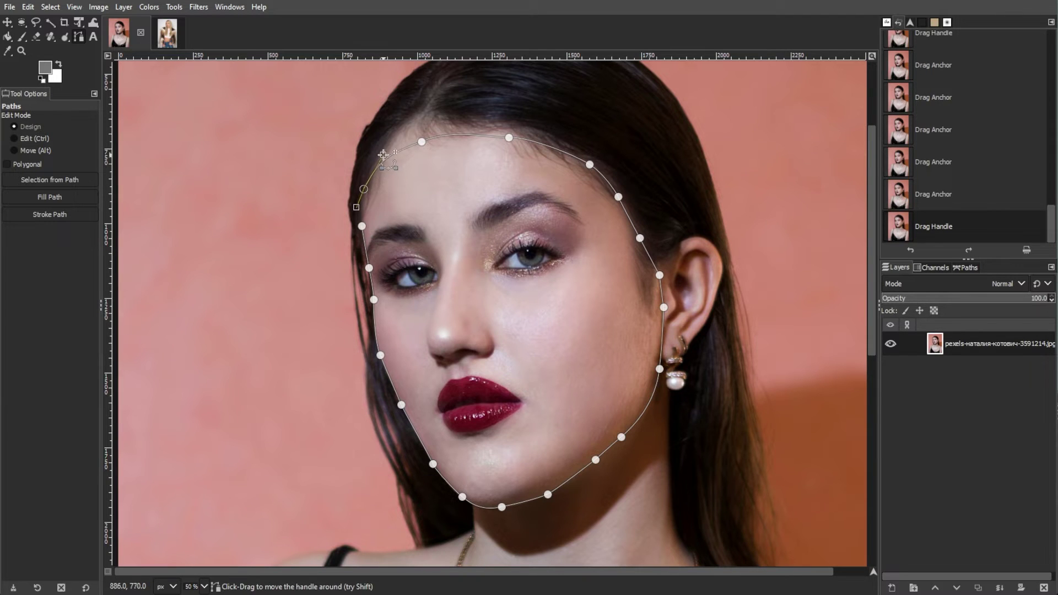
{"action": "left_click", "coordinate": [378, 209]}
{"action": "key", "text": "ctrl+z"}
{"action": "left_click", "coordinate": [363, 225]}
{"action": "left_click", "coordinate": [365, 188]}
{"action": "left_click", "coordinate": [362, 226], "text": "ctrl"}
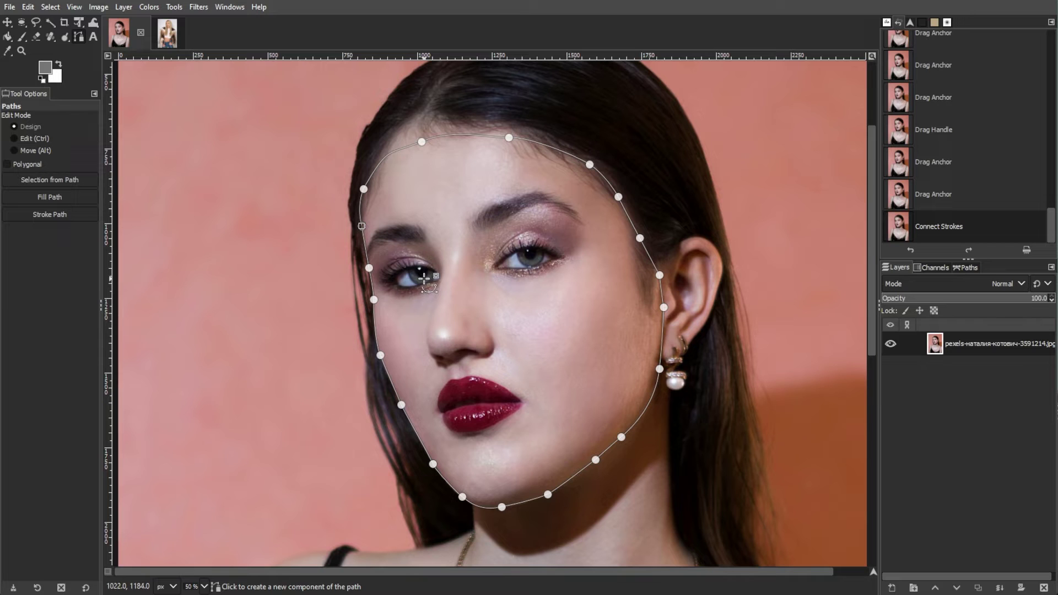
Convert the closed face path to a selection and copy the selected face
{"action": "key", "text": "Return"}
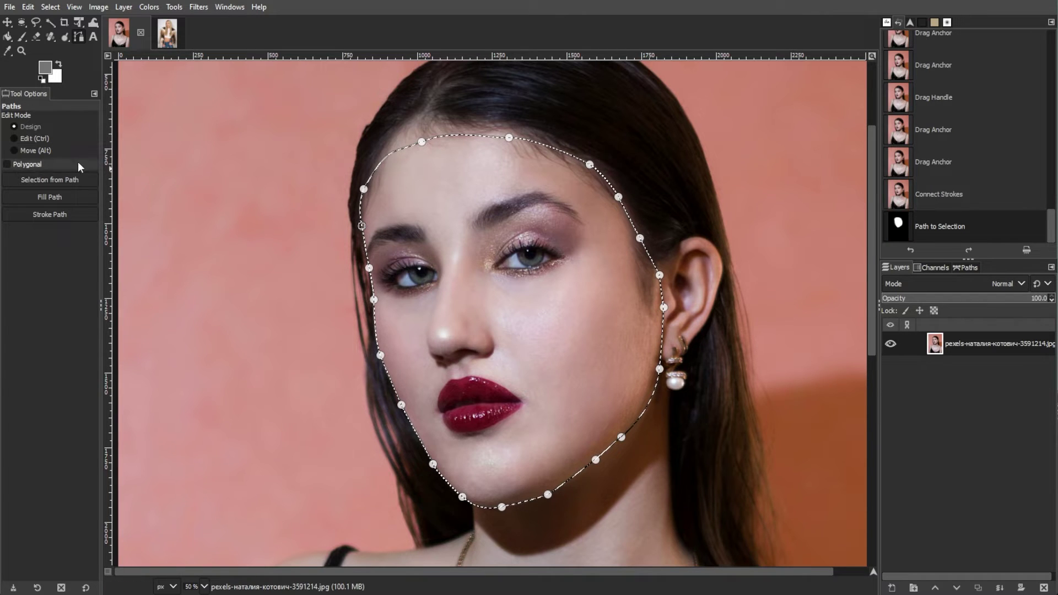
{"action": "left_click", "coordinate": [66, 180]}
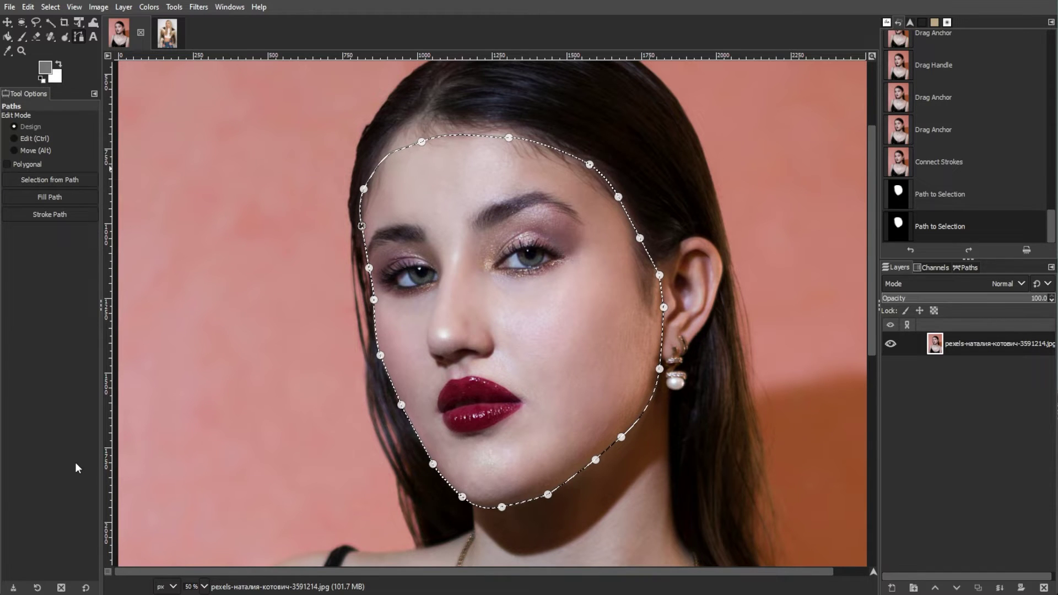
{"action": "left_click", "coordinate": [83, 184]}
{"action": "key", "text": "ctrl+c"}
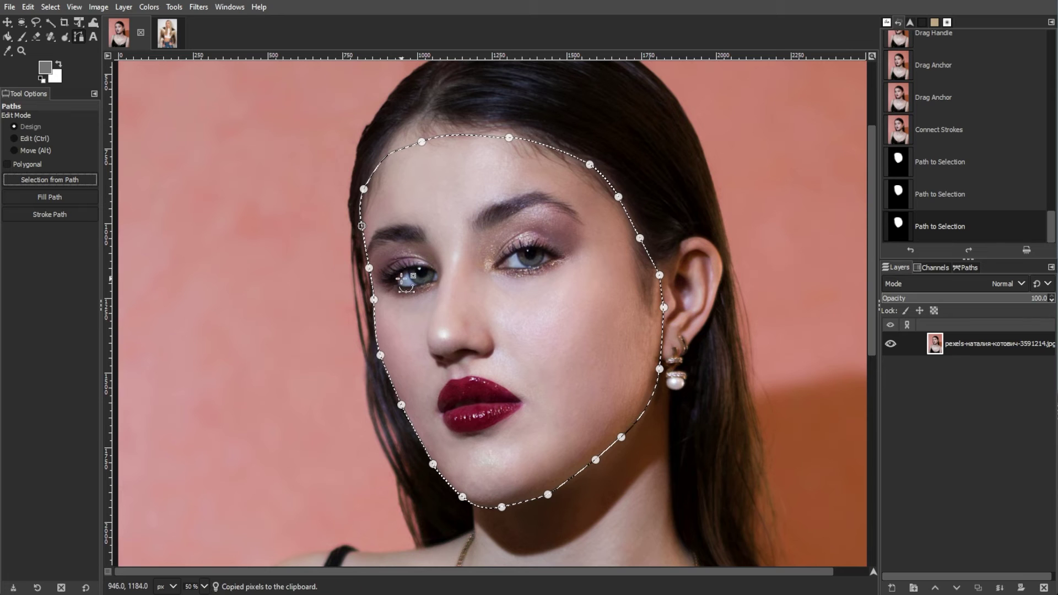
{"action": "left_click", "coordinate": [28, 7]}
{"action": "key", "text": "Escape"}
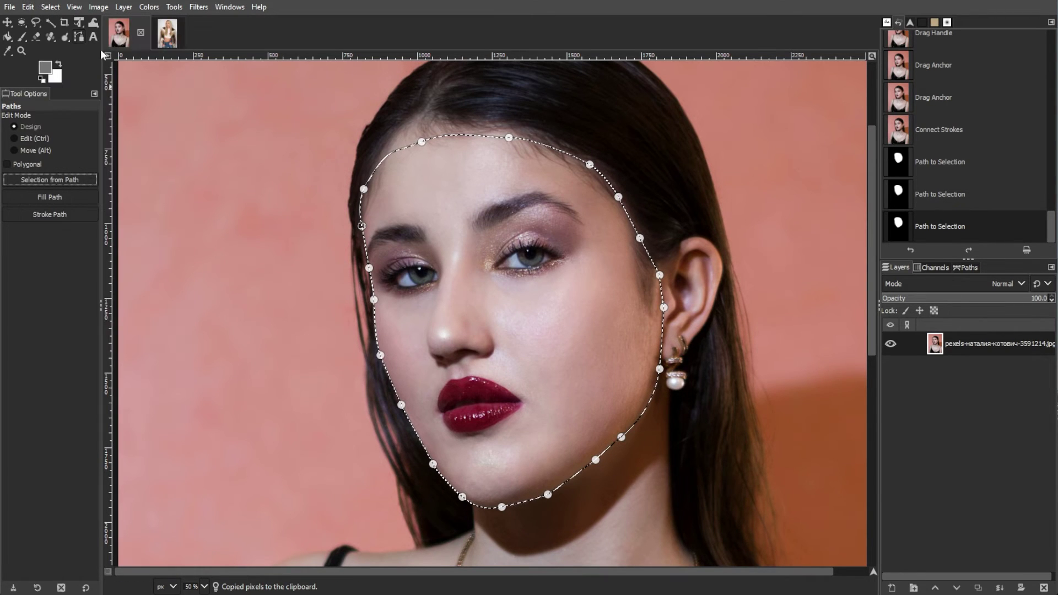
Paste the copied face as a new layer in the blonde woman's image
{"action": "left_click", "coordinate": [168, 43]}
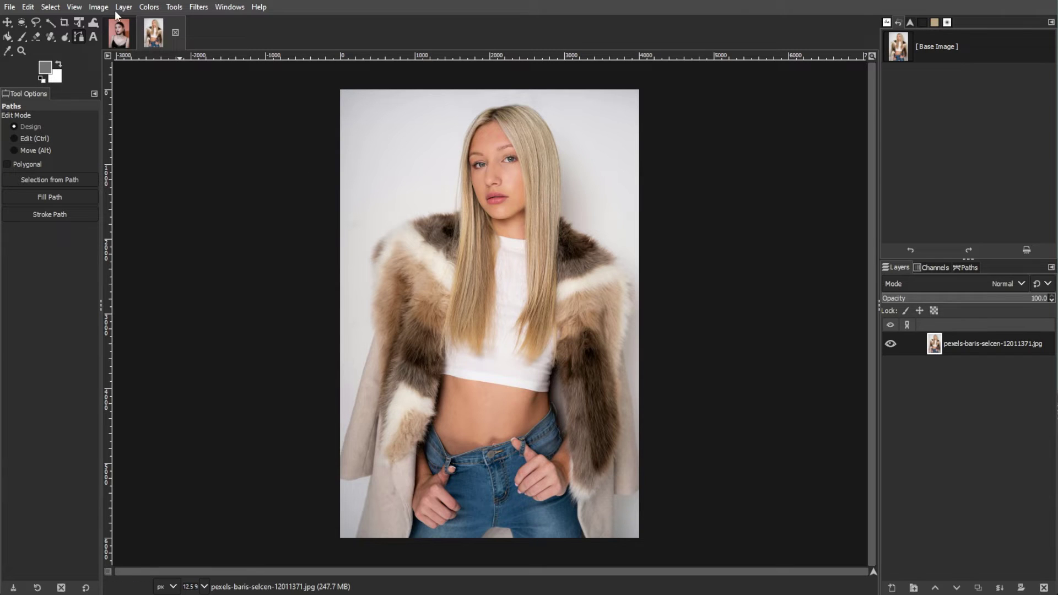
{"action": "left_click", "coordinate": [29, 6]}
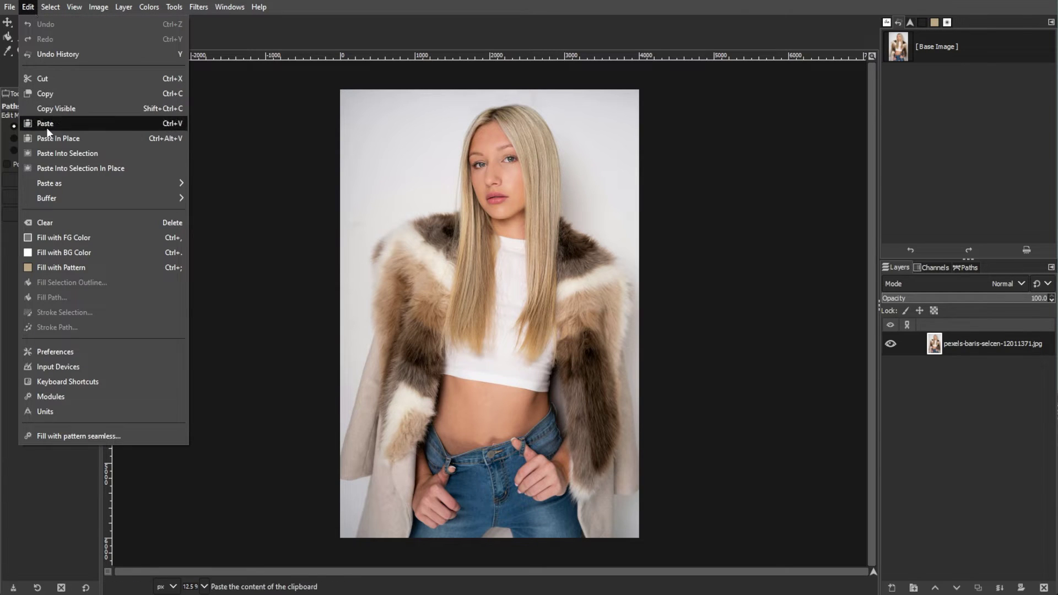
{"action": "mouse_move", "coordinate": [65, 181]}
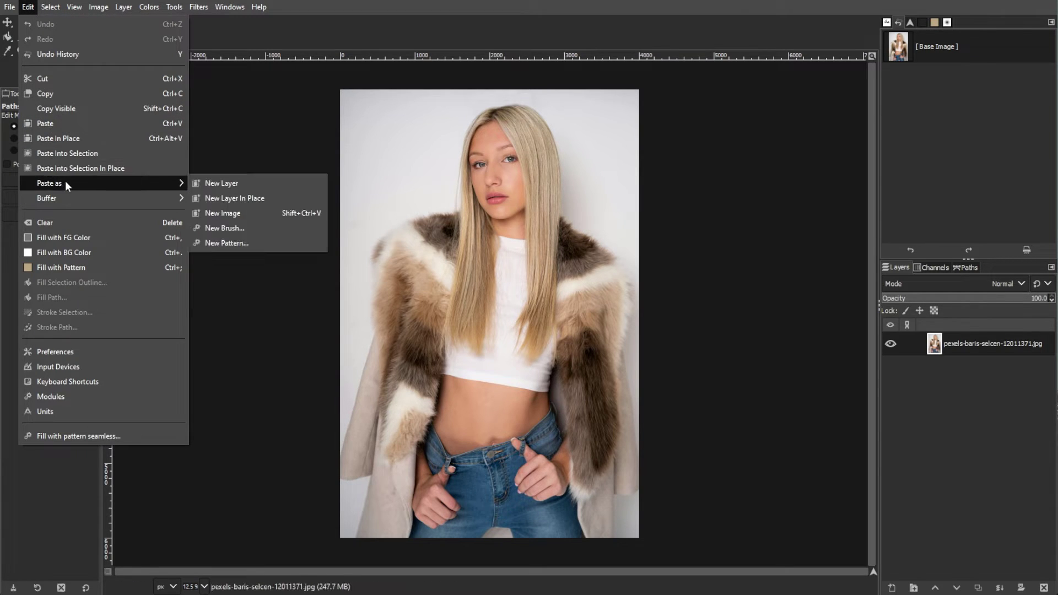
{"action": "left_click", "coordinate": [210, 181]}
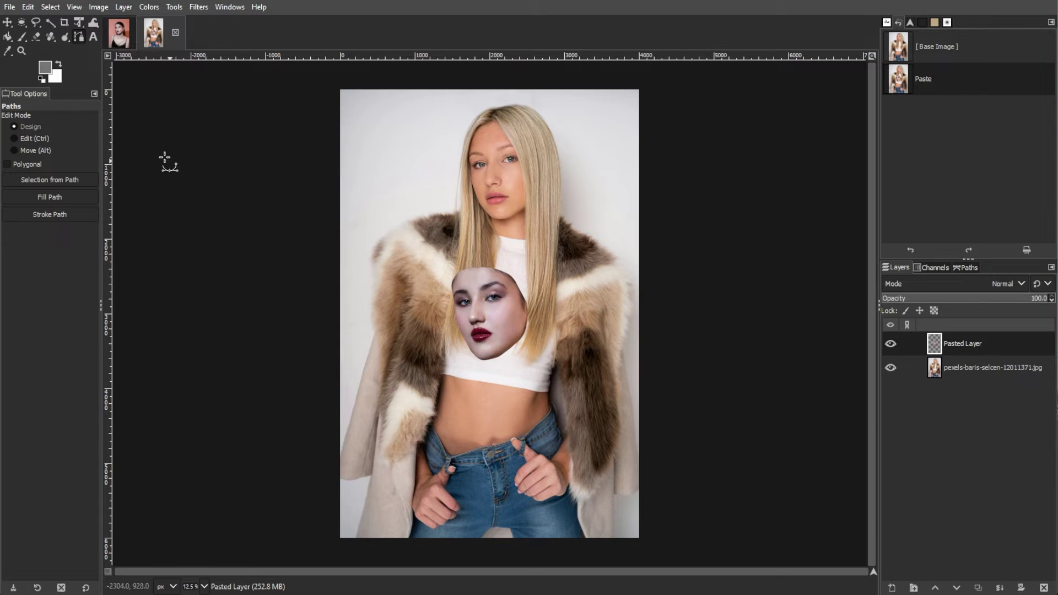
Move the pasted face layer up over the blonde woman's face
{"action": "left_click", "coordinate": [7, 23]}
{"action": "left_click_drag", "start_coordinate": [554, 370], "coordinate": [562, 237]}
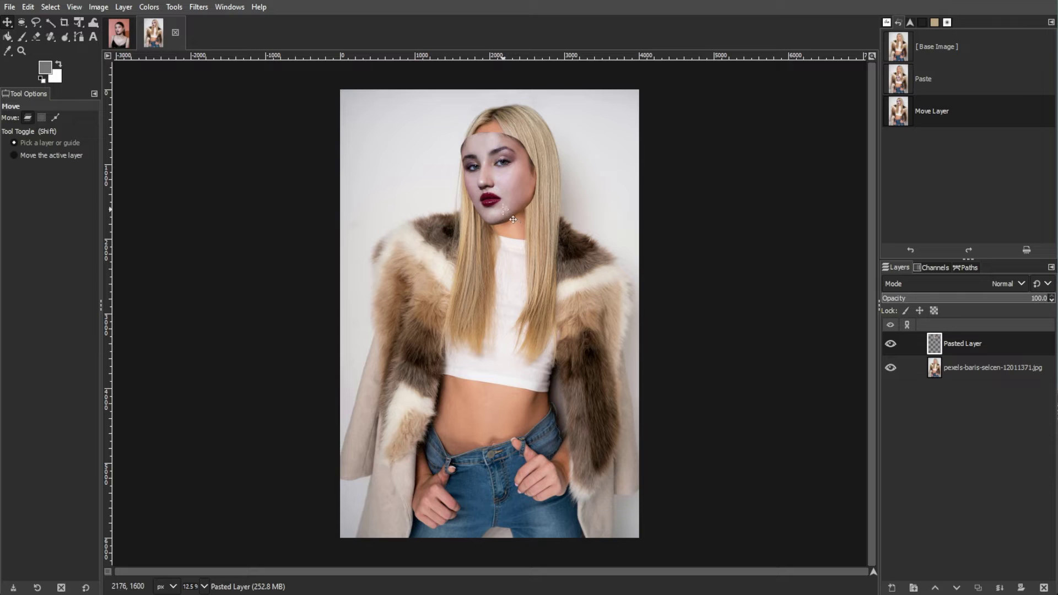
{"action": "left_click", "coordinate": [79, 24]}
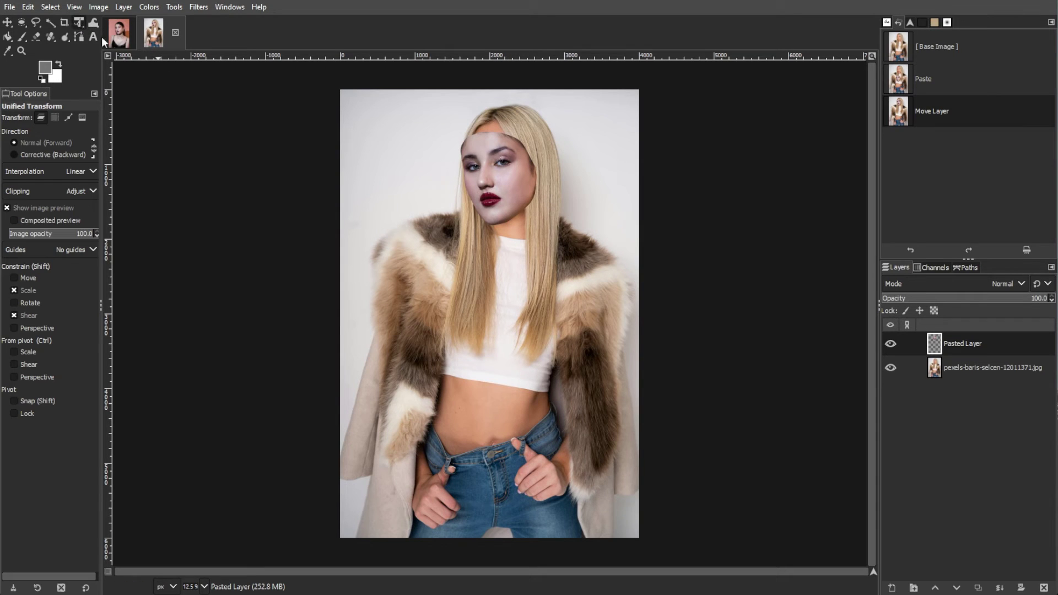
{"action": "left_click", "coordinate": [7, 23]}
{"action": "left_click_drag", "start_coordinate": [505, 167], "coordinate": [505, 134]}
Scale the pasted face to 1035 x 1274, rotate it by 6.21° and reposition it over the original face
{"action": "key", "text": "shift+s"}
{"action": "scroll", "coordinate": [588, 220], "scroll_direction": "up", "scroll_amount": 4}
{"action": "key", "text": "Return"}
{"action": "left_click_drag", "start_coordinate": [81, 22], "coordinate": [110, 36]}
{"action": "left_click_drag", "start_coordinate": [499, 340], "coordinate": [489, 350]}
{"action": "key", "text": "Return"}
{"action": "key", "text": "m"}
{"action": "left_click_drag", "start_coordinate": [448, 299], "coordinate": [452, 309]}
Set up the Eraser with the 2. Hardness 025 brush at size 130 and set its hardness to 0
{"action": "left_click", "coordinate": [35, 36]}
{"action": "scroll", "coordinate": [428, 370], "scroll_direction": "up", "scroll_amount": 3}
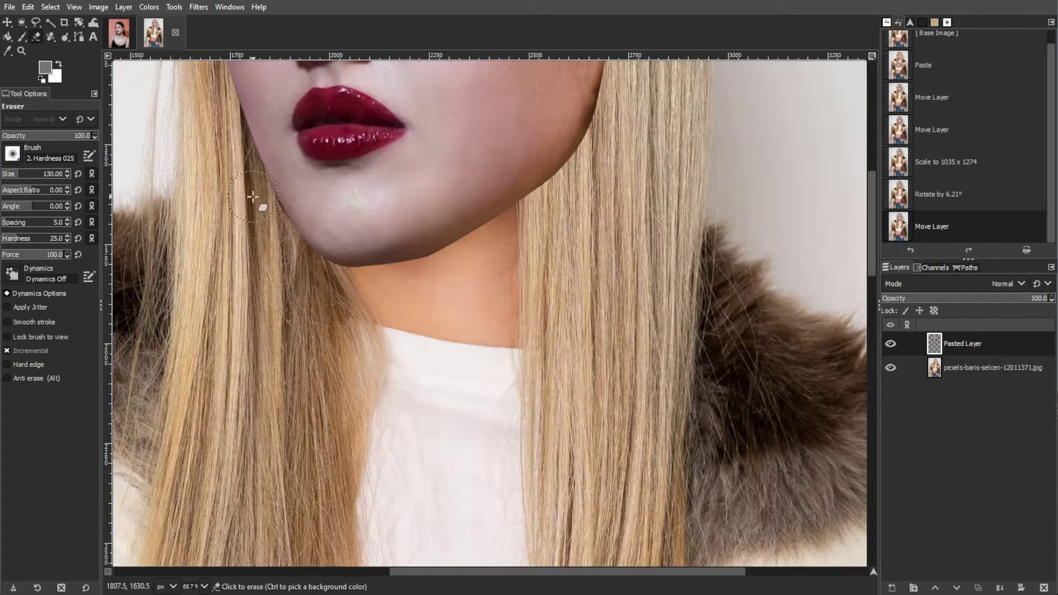
{"action": "left_click", "coordinate": [253, 196]}
{"action": "scroll", "coordinate": [318, 415], "scroll_direction": "down", "scroll_amount": 2}
{"action": "key", "text": "ctrl+z"}
{"action": "left_click", "coordinate": [13, 154]}
{"action": "left_click", "coordinate": [12, 154]}
{"action": "left_click_drag", "start_coordinate": [19, 238], "coordinate": [2, 238]}
Erase the hard edges around the pasted face's cheeks, jaw and chin with the soft brush
{"action": "mouse_move", "coordinate": [419, 204]}
{"action": "left_mouse_down"}
{"action": "mouse_move", "coordinate": [358, 101]}
{"action": "mouse_move", "coordinate": [443, 221]}
{"action": "mouse_move", "coordinate": [422, 303]}
{"action": "left_mouse_up"}
{"action": "left_click_drag", "start_coordinate": [394, 325], "coordinate": [317, 336]}
{"action": "left_click_drag", "start_coordinate": [270, 267], "coordinate": [331, 333]}
{"action": "left_click_drag", "start_coordinate": [389, 325], "coordinate": [315, 339]}
{"action": "scroll", "coordinate": [314, 339], "scroll_direction": "up", "scroll_amount": 2}
{"action": "left_click_drag", "start_coordinate": [278, 190], "coordinate": [274, 312]}
{"action": "left_click_drag", "start_coordinate": [427, 292], "coordinate": [419, 386]}
{"action": "left_click_drag", "start_coordinate": [329, 394], "coordinate": [288, 323]}
{"action": "scroll", "coordinate": [358, 342], "scroll_direction": "down", "scroll_amount": 2}
{"action": "scroll", "coordinate": [311, 352], "scroll_direction": "up", "scroll_amount": 2}
Try rescaling the pasted face to 1302 x 1540 and 1177 x 1392, repositioning it over the original face
{"action": "key", "text": "m"}
{"action": "left_click_drag", "start_coordinate": [418, 290], "coordinate": [420, 294]}
{"action": "key", "text": "shift+r"}
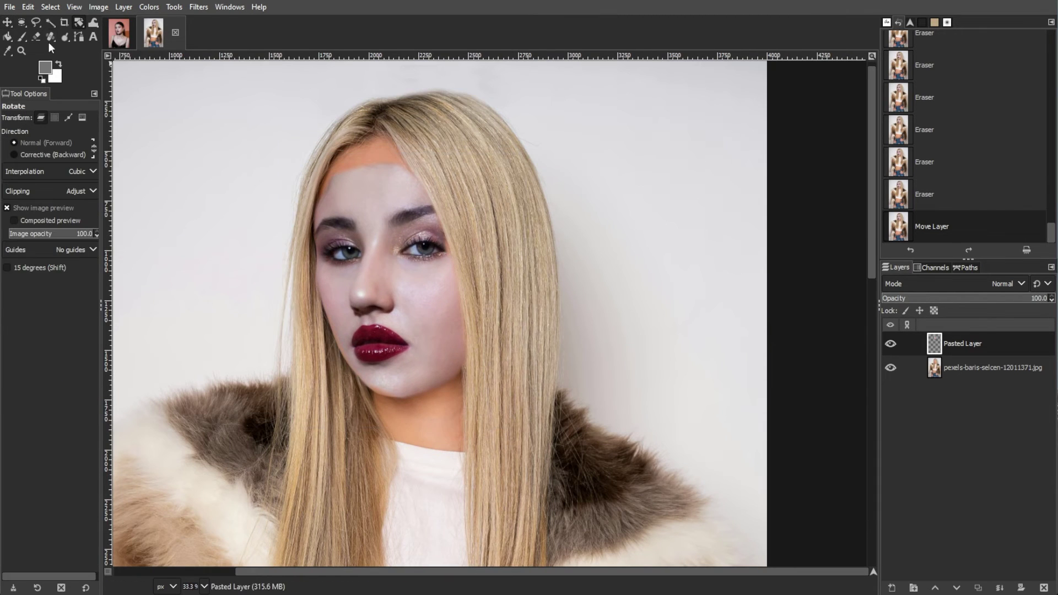
{"action": "key", "text": "shift+s"}
{"action": "left_click_drag", "start_coordinate": [446, 209], "coordinate": [470, 180]}
{"action": "key", "text": "m"}
{"action": "left_click_drag", "start_coordinate": [440, 283], "coordinate": [536, 270]}
{"action": "key", "text": "shift+s"}
{"action": "key", "text": "Return"}
{"action": "left_click_drag", "start_coordinate": [453, 285], "coordinate": [435, 305]}
{"action": "key", "text": "Escape"}
{"action": "key", "text": "m"}
{"action": "left_click_drag", "start_coordinate": [500, 273], "coordinate": [379, 285]}
Erase the pasted face's edges along the left cheek and across the forehead
{"action": "key", "text": "shift+e"}
{"action": "left_click_drag", "start_coordinate": [313, 263], "coordinate": [314, 276]}
{"action": "left_click_drag", "start_coordinate": [323, 198], "coordinate": [314, 237]}
{"action": "left_click_drag", "start_coordinate": [314, 259], "coordinate": [326, 308]}
{"action": "left_click", "coordinate": [329, 335]}
{"action": "left_click_drag", "start_coordinate": [344, 171], "coordinate": [419, 193]}
{"action": "scroll", "coordinate": [579, 245], "scroll_direction": "down", "scroll_amount": 5}
{"action": "scroll", "coordinate": [561, 247], "scroll_direction": "up", "scroll_amount": 5}
Rotate the pasted face by -3.2° and erase its edge along the right jaw
{"action": "key", "text": "m"}
{"action": "left_click_drag", "start_coordinate": [79, 23], "coordinate": [122, 39]}
{"action": "left_click_drag", "start_coordinate": [390, 454], "coordinate": [399, 454]}
{"action": "key", "text": "Return"}
{"action": "left_click", "coordinate": [37, 37]}
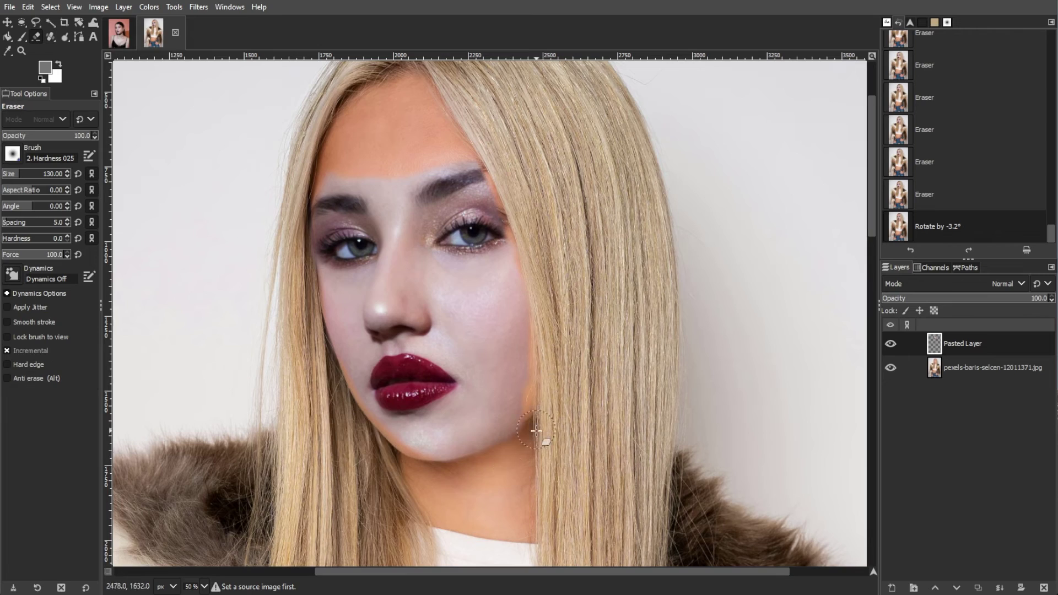
{"action": "left_click_drag", "start_coordinate": [540, 388], "coordinate": [513, 430]}
{"action": "scroll", "coordinate": [564, 292], "scroll_direction": "down", "scroll_amount": 2}
Revert the image through the undo history to the state before any edges of the pasted face were erased
{"action": "scroll", "coordinate": [564, 274], "scroll_direction": "up", "scroll_amount": 3}
{"action": "scroll", "coordinate": [946, 188], "scroll_direction": "up", "scroll_amount": 3}
{"action": "left_click", "coordinate": [946, 187]}
{"action": "scroll", "coordinate": [945, 91], "scroll_direction": "up", "scroll_amount": 12}
{"action": "left_click", "coordinate": [946, 91]}
{"action": "scroll", "coordinate": [943, 110], "scroll_direction": "up", "scroll_amount": 15}
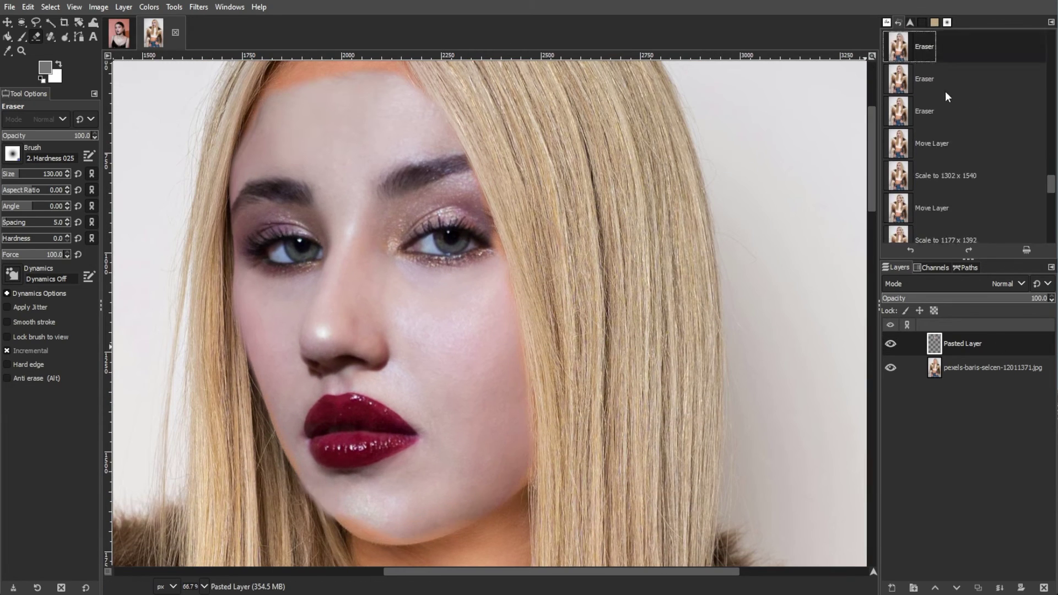
{"action": "left_click", "coordinate": [936, 90]}
Scale the pasted face to 1133 x 1341 and rotate it by -4.38°
{"action": "left_click_drag", "start_coordinate": [79, 23], "coordinate": [116, 52]}
{"action": "left_click", "coordinate": [63, 234]}
{"action": "scroll", "coordinate": [507, 259], "scroll_direction": "down", "scroll_amount": 2}
{"action": "left_click_drag", "start_coordinate": [587, 432], "coordinate": [575, 419]}
{"action": "key", "text": "Return"}
{"action": "left_click_drag", "start_coordinate": [519, 326], "coordinate": [522, 328]}
{"action": "left_click_drag", "start_coordinate": [79, 22], "coordinate": [126, 36]}
{"action": "left_click_drag", "start_coordinate": [472, 352], "coordinate": [478, 352]}
{"action": "key", "text": "Return"}
Align the pasted face with the features beneath it at 64.9 opacity and restore the layer's opacity to 100
{"action": "left_click", "coordinate": [7, 22]}
{"action": "scroll", "coordinate": [132, 239], "scroll_direction": "down", "scroll_amount": 2}
{"action": "scroll", "coordinate": [283, 245], "scroll_direction": "up", "scroll_amount": 2}
{"action": "left_click_drag", "start_coordinate": [280, 246], "coordinate": [282, 249]}
{"action": "left_click", "coordinate": [989, 298]}
{"action": "left_click_drag", "start_coordinate": [338, 284], "coordinate": [342, 288]}
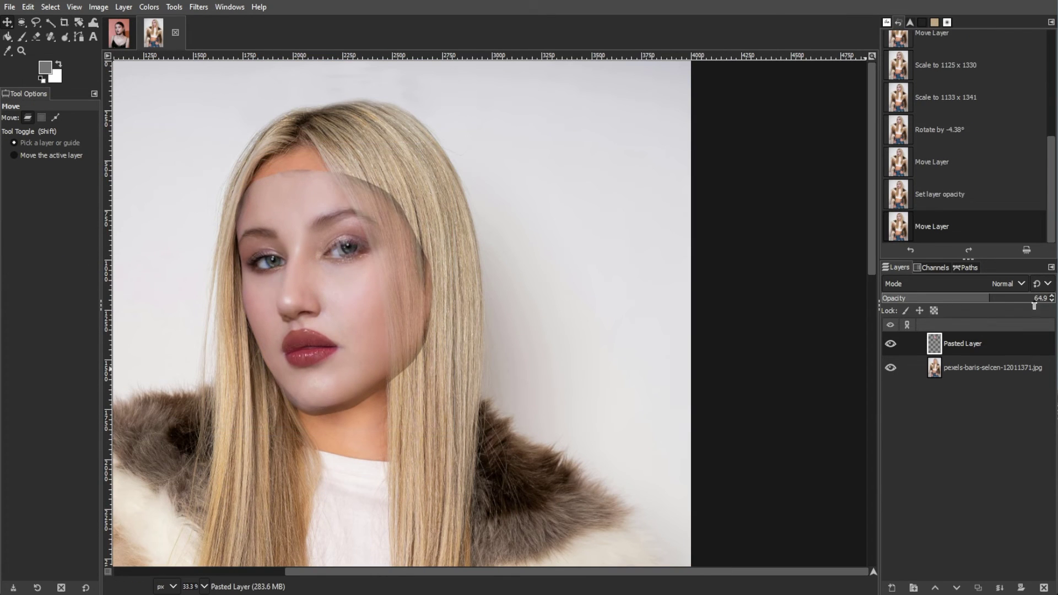
{"action": "left_click_drag", "start_coordinate": [1035, 302], "coordinate": [1053, 310]}
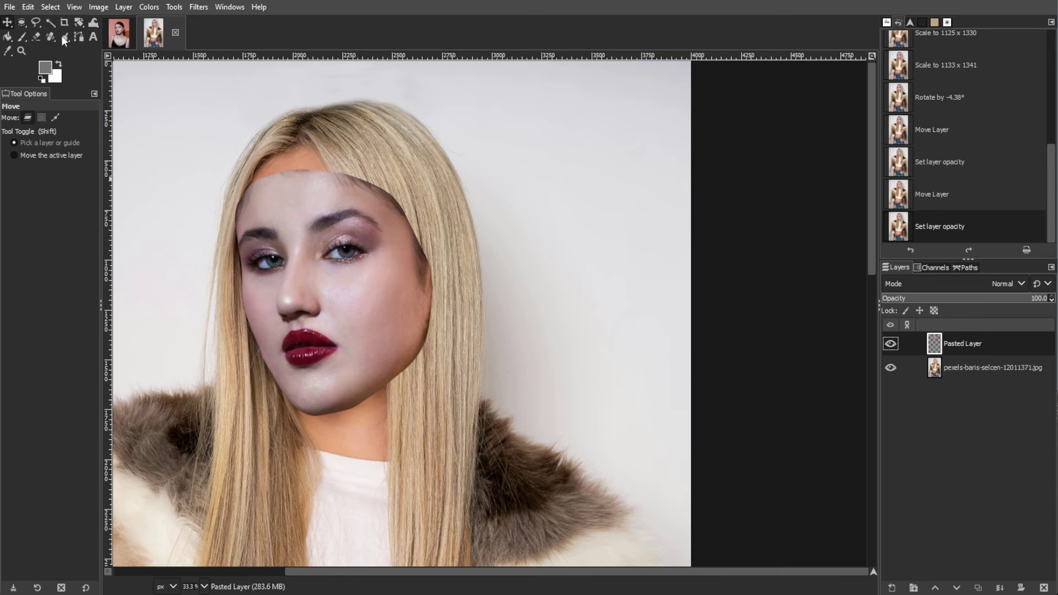
Erase the pasted face's outer edges along the forehead, hair, cheeks and chin with the soft Eraser
{"action": "left_click", "coordinate": [36, 37]}
{"action": "scroll", "coordinate": [247, 251], "scroll_direction": "up", "scroll_amount": 1}
{"action": "left_click_drag", "start_coordinate": [234, 192], "coordinate": [263, 142]}
{"action": "mouse_move", "coordinate": [370, 132]}
{"action": "left_mouse_down"}
{"action": "mouse_move", "coordinate": [504, 228]}
{"action": "mouse_move", "coordinate": [448, 203]}
{"action": "mouse_move", "coordinate": [458, 276]}
{"action": "mouse_move", "coordinate": [412, 165]}
{"action": "mouse_move", "coordinate": [435, 213]}
{"action": "mouse_move", "coordinate": [531, 306]}
{"action": "left_mouse_up"}
{"action": "mouse_move", "coordinate": [468, 187]}
{"action": "left_mouse_down"}
{"action": "mouse_move", "coordinate": [503, 382]}
{"action": "mouse_move", "coordinate": [303, 489]}
{"action": "mouse_move", "coordinate": [217, 272]}
{"action": "left_mouse_up"}
{"action": "mouse_move", "coordinate": [364, 488]}
{"action": "left_mouse_down"}
{"action": "mouse_move", "coordinate": [457, 451]}
{"action": "mouse_move", "coordinate": [449, 388]}
{"action": "left_mouse_up"}
{"action": "left_click_drag", "start_coordinate": [364, 160], "coordinate": [278, 135]}
{"action": "scroll", "coordinate": [559, 327], "scroll_direction": "down", "scroll_amount": 4}
{"action": "scroll", "coordinate": [526, 329], "scroll_direction": "up", "scroll_amount": 4}
{"action": "left_click_drag", "start_coordinate": [532, 193], "coordinate": [554, 263]}
{"action": "key", "text": "m"}
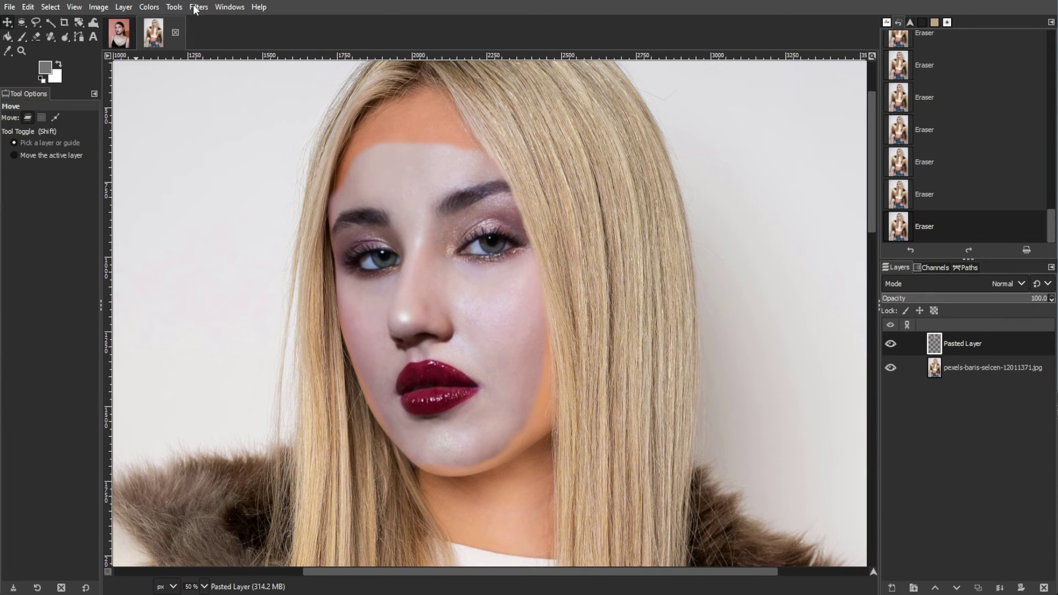
Warm the pasted face with the Color Temperature adjustment so its skin tone matches the forehead and neck beneath
{"action": "left_click", "coordinate": [198, 7]}
{"action": "mouse_move", "coordinate": [148, 7]}
{"action": "left_click", "coordinate": [165, 40]}
{"action": "left_click", "coordinate": [743, 129]}
{"action": "left_click", "coordinate": [812, 142]}
{"action": "mouse_move", "coordinate": [812, 144]}
{"action": "left_mouse_down"}
{"action": "mouse_move", "coordinate": [797, 149]}
{"action": "mouse_move", "coordinate": [863, 144]}
{"action": "mouse_move", "coordinate": [808, 145]}
{"action": "left_mouse_up"}
{"action": "mouse_move", "coordinate": [743, 132]}
{"action": "left_mouse_down"}
{"action": "mouse_move", "coordinate": [757, 133]}
{"action": "mouse_move", "coordinate": [744, 130]}
{"action": "left_mouse_up"}
{"action": "left_click", "coordinate": [816, 143]}
{"action": "left_click_drag", "start_coordinate": [827, 142], "coordinate": [821, 142]}
{"action": "left_click", "coordinate": [845, 269]}
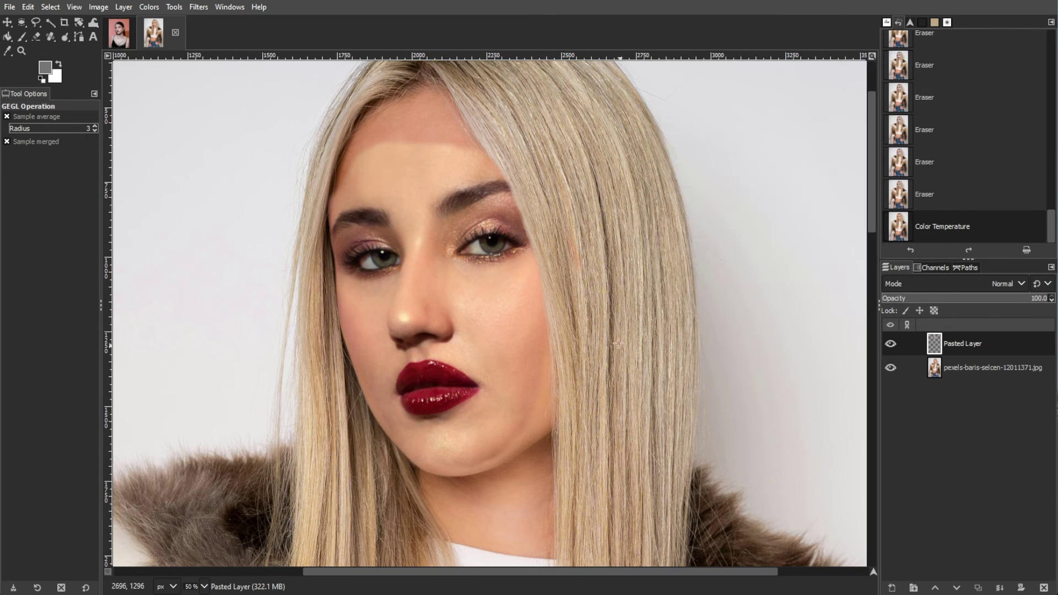
Soften the pasted face's visible edge across the forehead and hairline with the soft Eraser at size 130, undoing unwanted strokes
{"action": "scroll", "coordinate": [661, 231], "scroll_direction": "down", "scroll_amount": 1}
{"action": "scroll", "coordinate": [474, 408], "scroll_direction": "up", "scroll_amount": 1}
{"action": "scroll", "coordinate": [496, 386], "scroll_direction": "up", "scroll_amount": 3}
{"action": "key", "text": "shift+e"}
{"action": "left_click_drag", "start_coordinate": [430, 234], "coordinate": [579, 226]}
{"action": "left_click_drag", "start_coordinate": [446, 245], "coordinate": [589, 223]}
{"action": "scroll", "coordinate": [606, 204], "scroll_direction": "down", "scroll_amount": 2}
{"action": "mouse_move", "coordinate": [626, 166]}
{"action": "left_mouse_down"}
{"action": "mouse_move", "coordinate": [568, 264]}
{"action": "mouse_move", "coordinate": [504, 259]}
{"action": "left_mouse_up"}
{"action": "scroll", "coordinate": [678, 437], "scroll_direction": "up", "scroll_amount": 2}
{"action": "scroll", "coordinate": [678, 437], "scroll_direction": "down", "scroll_amount": 1}
{"action": "key", "text": "ctrl+z"}
{"action": "mouse_move", "coordinate": [470, 312]}
{"action": "left_mouse_down"}
{"action": "mouse_move", "coordinate": [479, 339]}
{"action": "mouse_move", "coordinate": [457, 286]}
{"action": "left_mouse_up"}
{"action": "scroll", "coordinate": [628, 298], "scroll_direction": "down", "scroll_amount": 1}
{"action": "scroll", "coordinate": [633, 325], "scroll_direction": "up", "scroll_amount": 1}
{"action": "left_click_drag", "start_coordinate": [610, 281], "coordinate": [661, 165]}
{"action": "left_click_drag", "start_coordinate": [536, 103], "coordinate": [560, 276]}
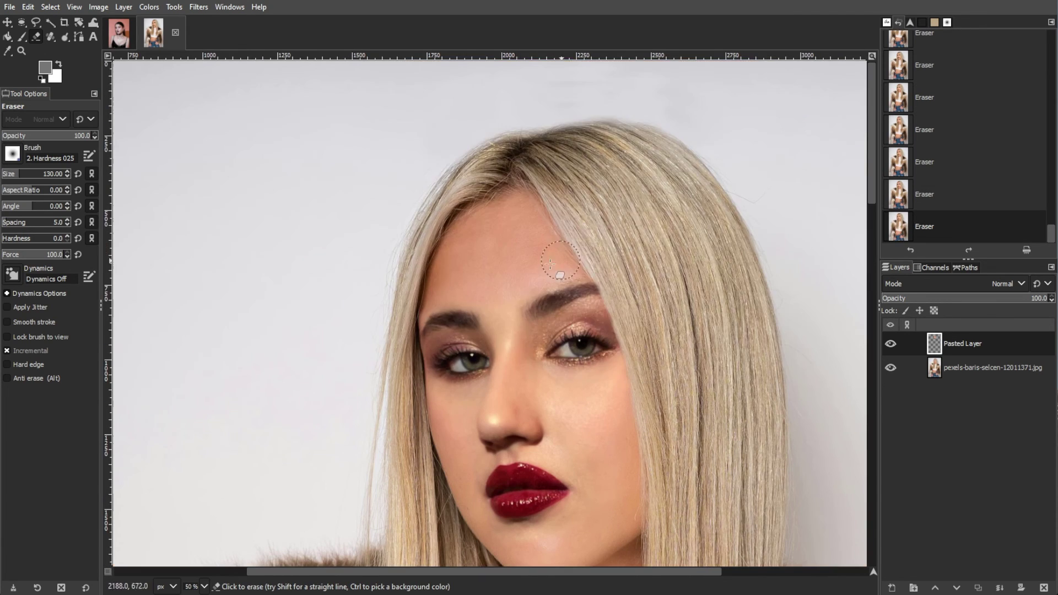
{"action": "key", "text": "ctrl+z"}
Compare the whole portrait with and without the pasted face by toggling the pasted layer's visibility, leaving it shown
{"action": "scroll", "coordinate": [703, 370], "scroll_direction": "down", "scroll_amount": 4}
{"action": "key", "text": "shift+j"}
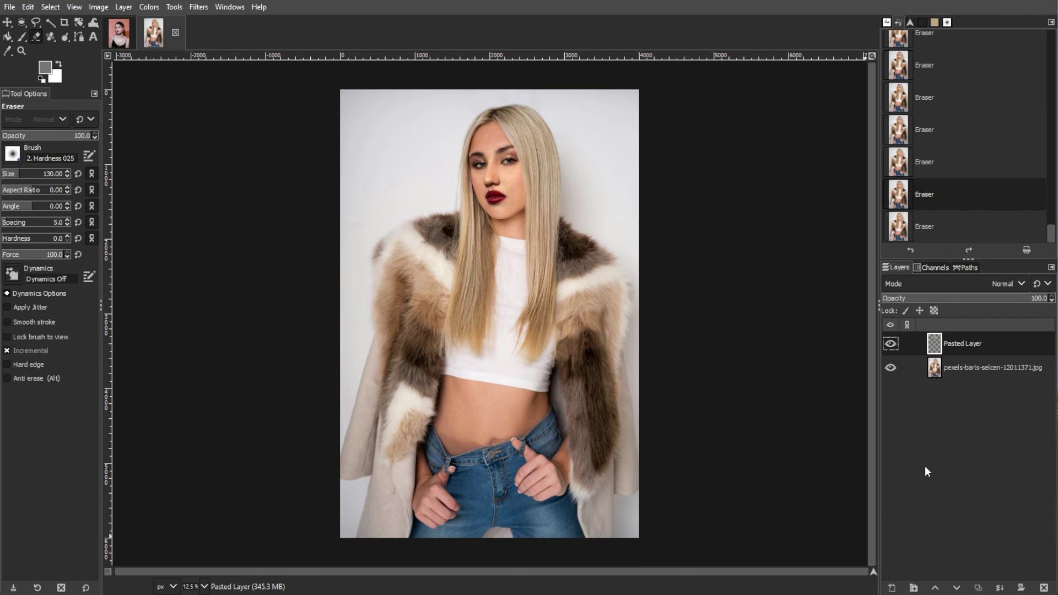
{"action": "left_click", "coordinate": [891, 344]}
{"action": "left_click", "coordinate": [893, 345]}
{"action": "left_click", "coordinate": [894, 345]}
{"action": "left_click", "coordinate": [894, 345]}
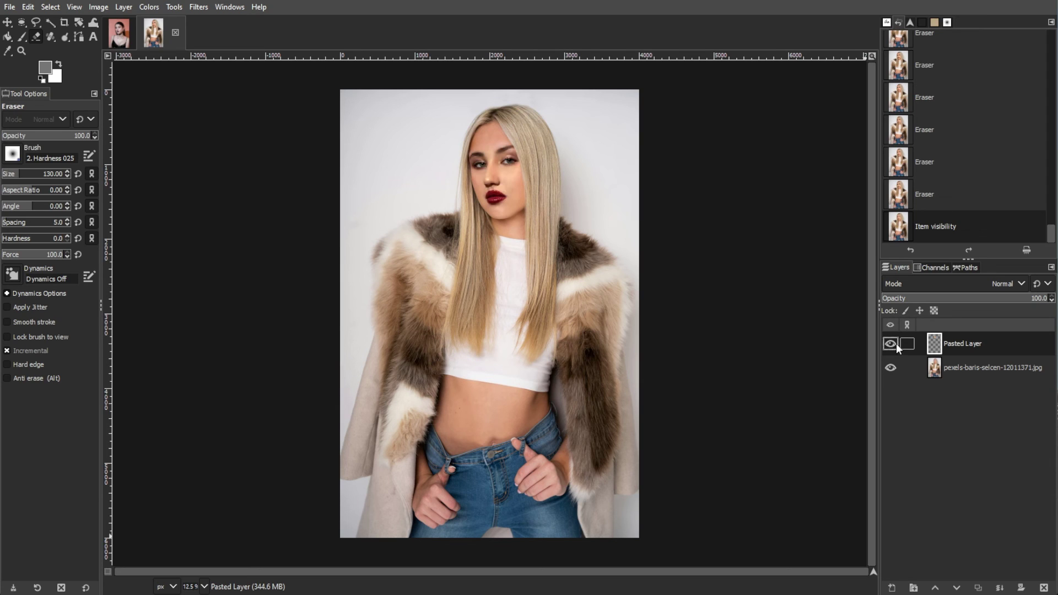